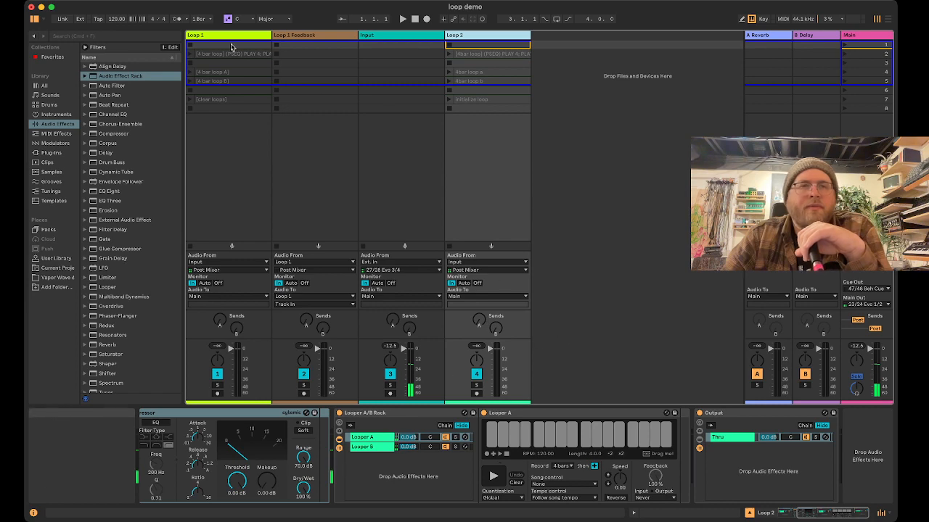
Examine the Audio Effect Rack with its two Loopers on the Loop 1 track and the devices on the Loop 1 Feedback track
click(207, 36)
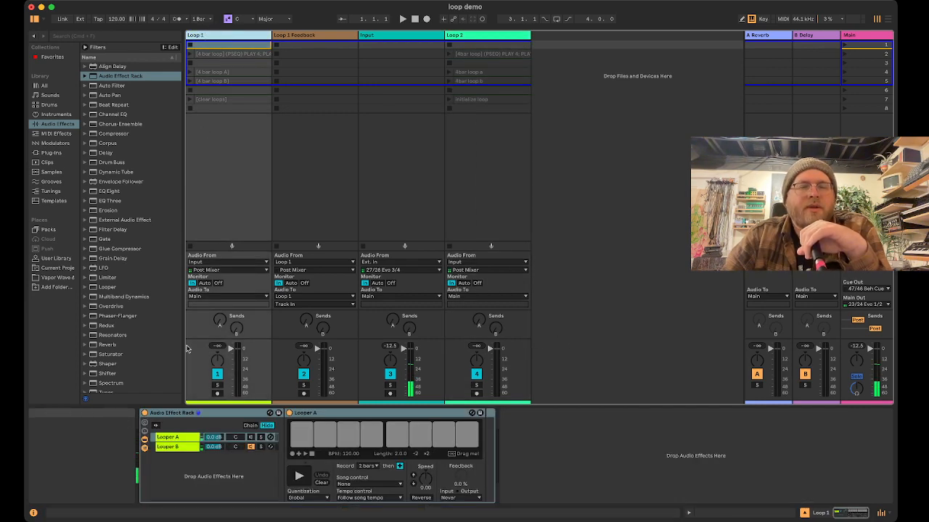
click(210, 412)
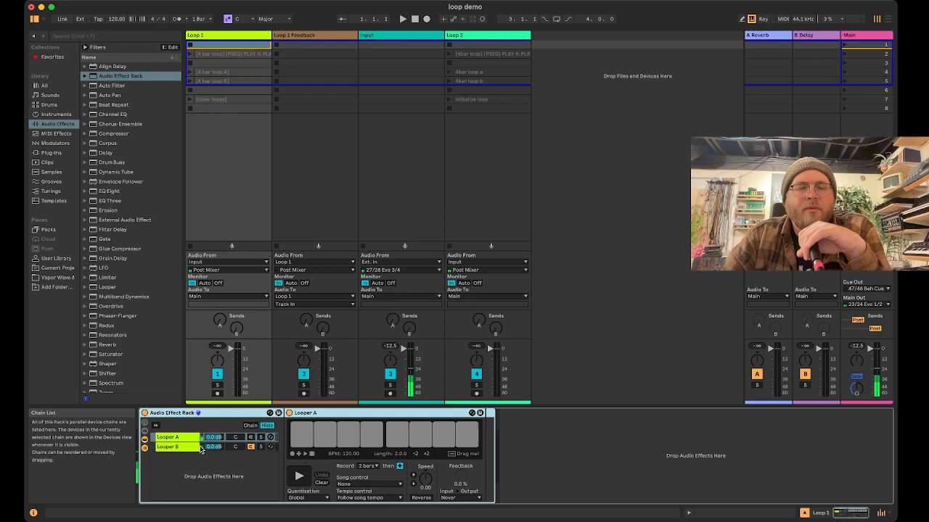
click(318, 413)
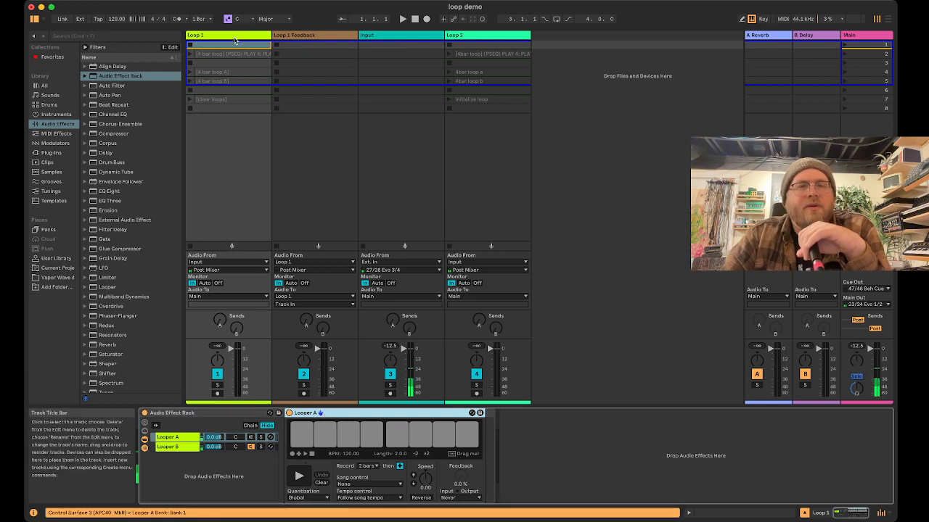
click(308, 38)
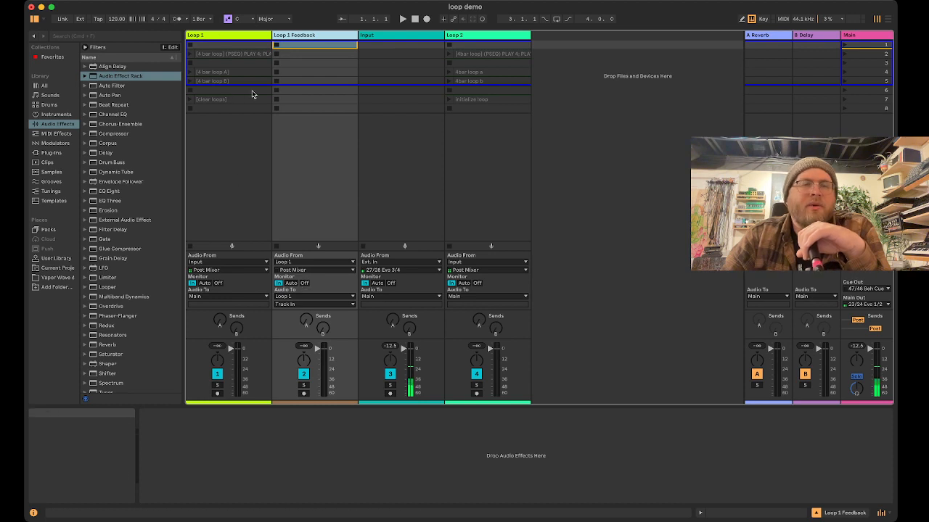
click(238, 35)
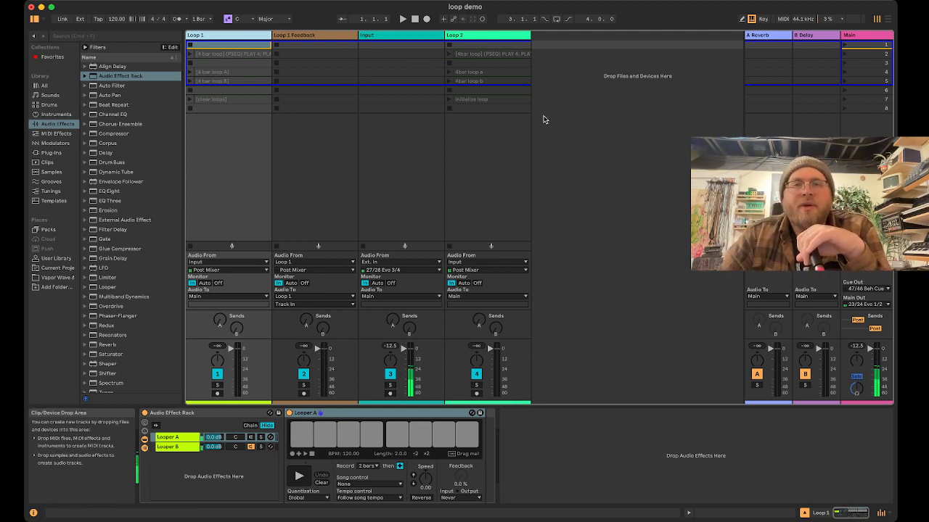
Examine the Loop 2 track's device chain, from the Feedback Loop rack through the Looper A/B Rack to the Output rack
click(478, 36)
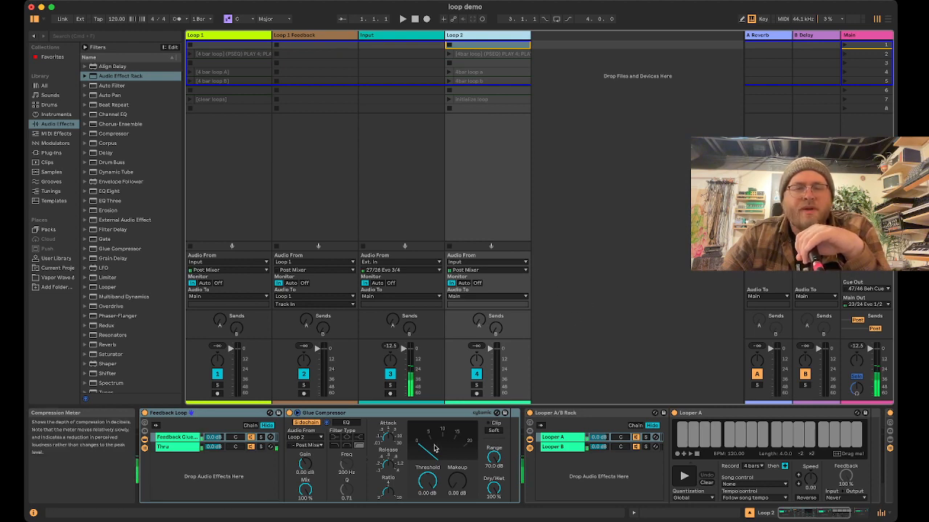
scroll(557, 476, right, 2)
scroll(557, 476, right, 10)
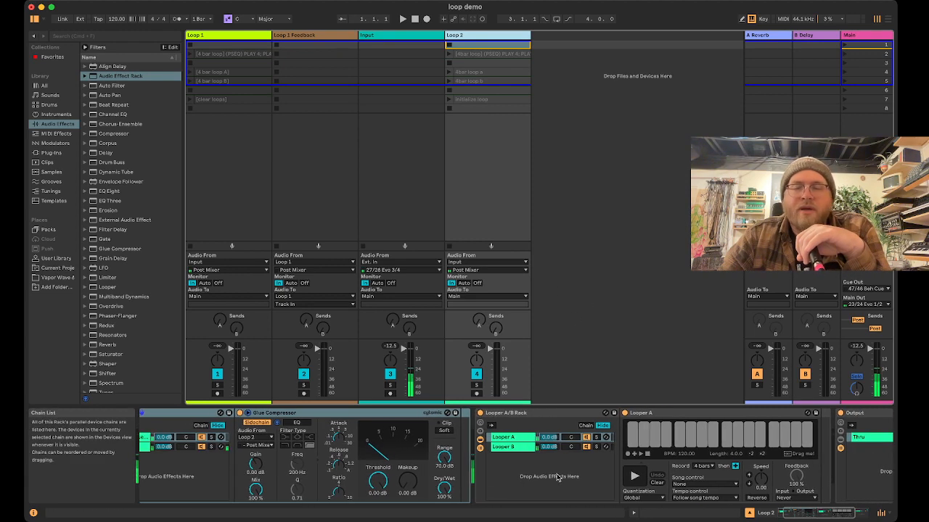
scroll(319, 426, left, 10)
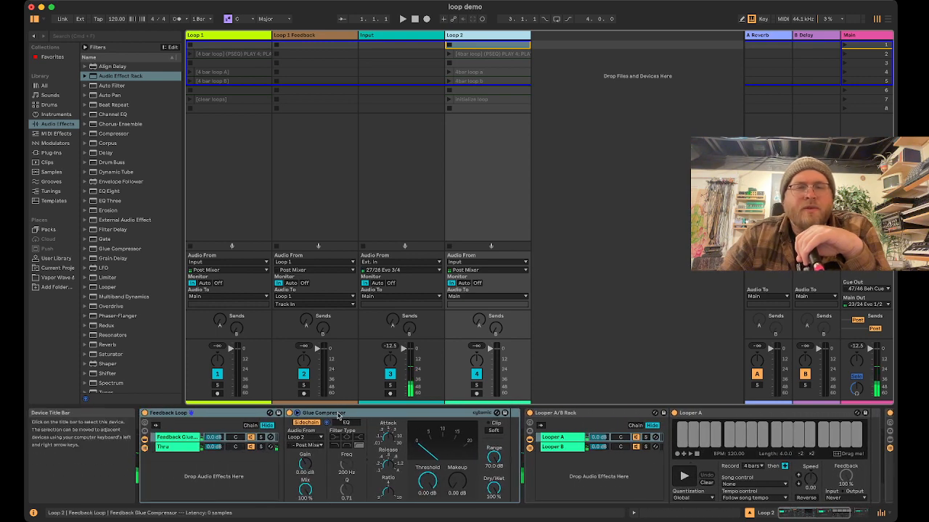
scroll(578, 467, right, 1)
scroll(578, 467, right, 6)
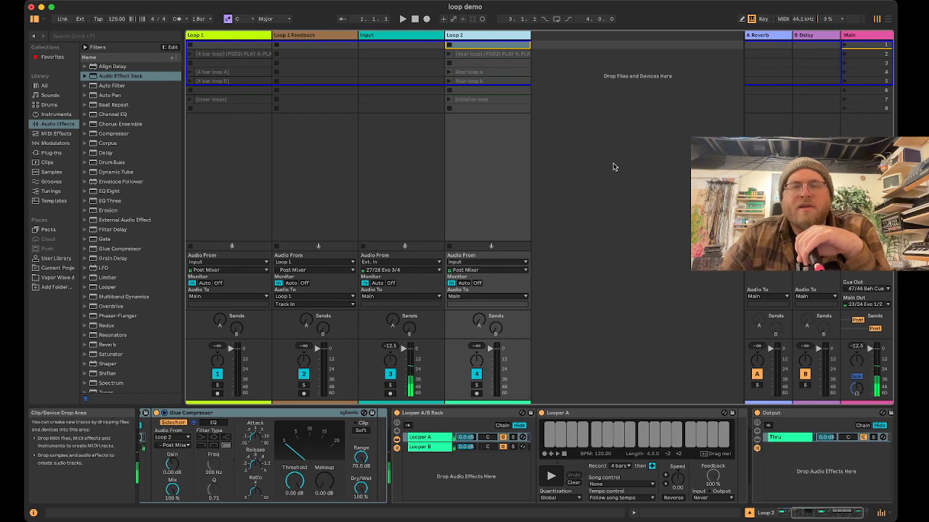
click(571, 163)
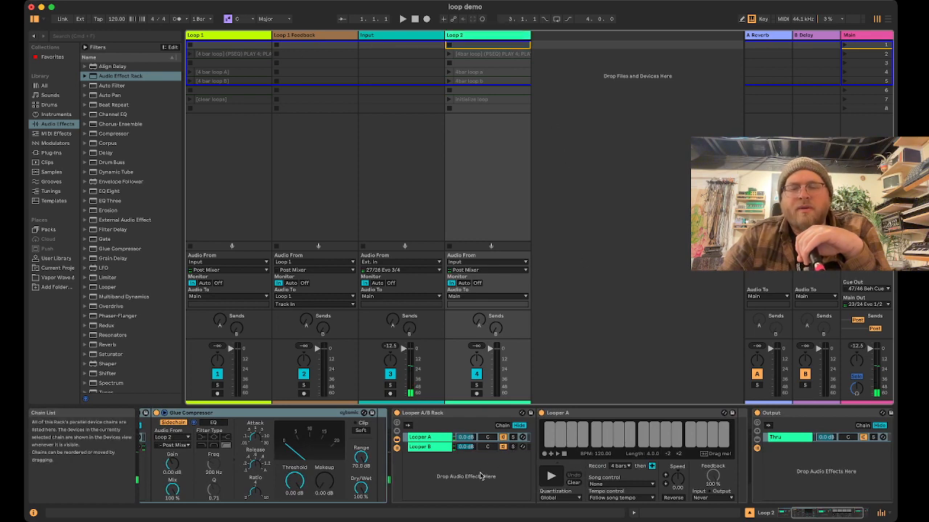
scroll(439, 424, right, 2)
click(439, 424)
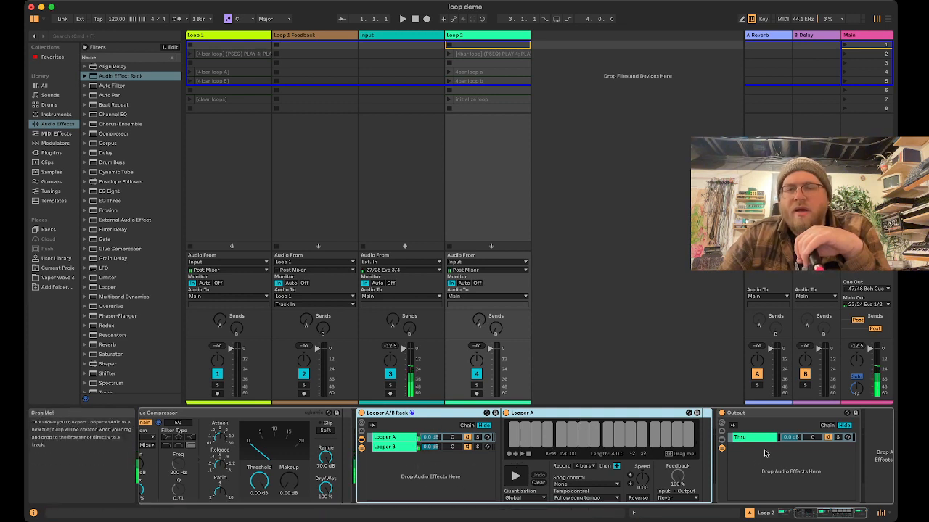
click(771, 414)
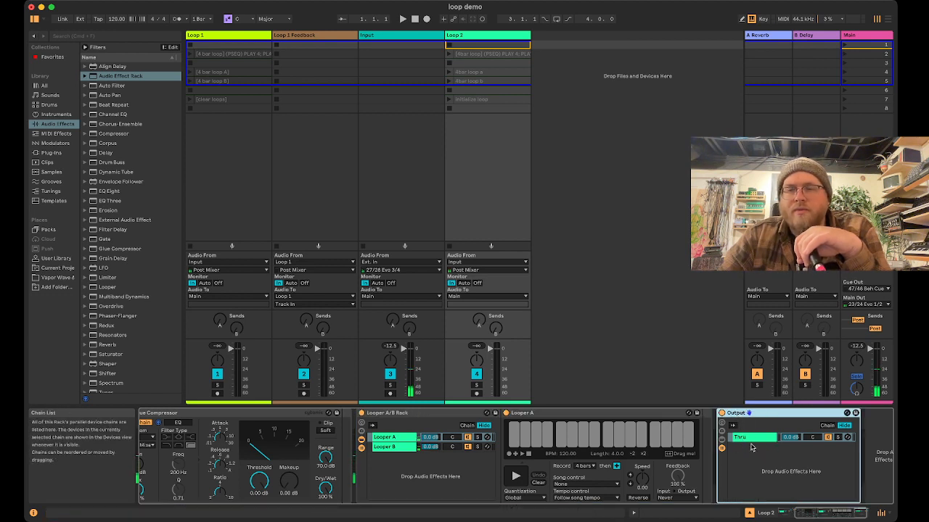
scroll(765, 466, left, 5)
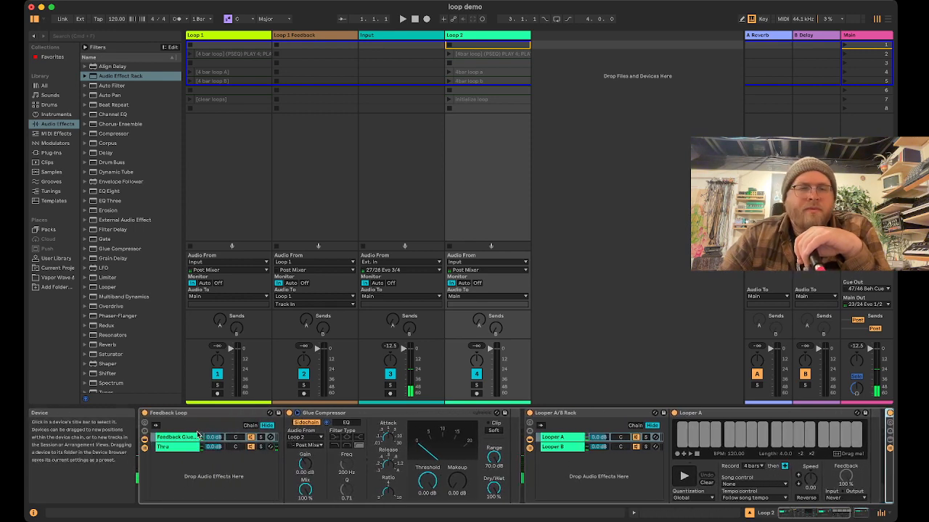
Examine the Glue Compressor and Thru chains of the Feedback Loop rack and how they precede the loopers on Loop 2
click(224, 415)
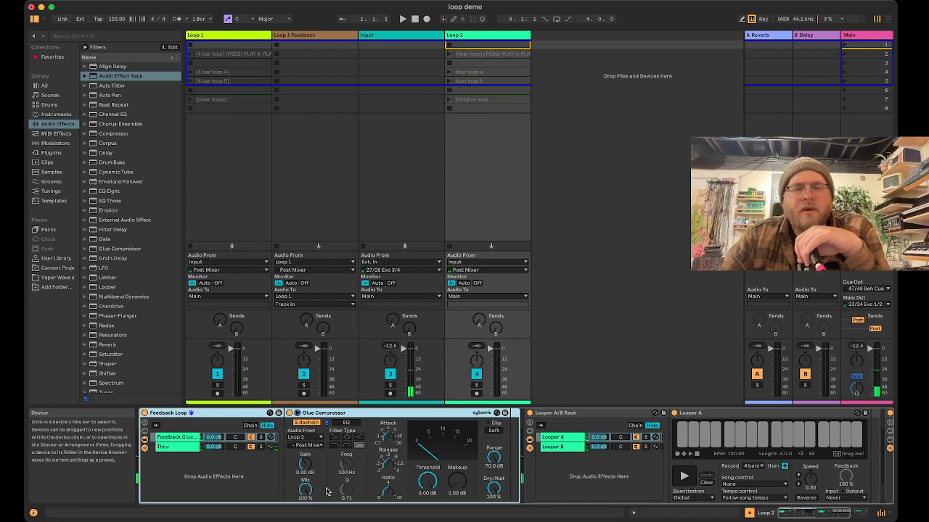
click(177, 438)
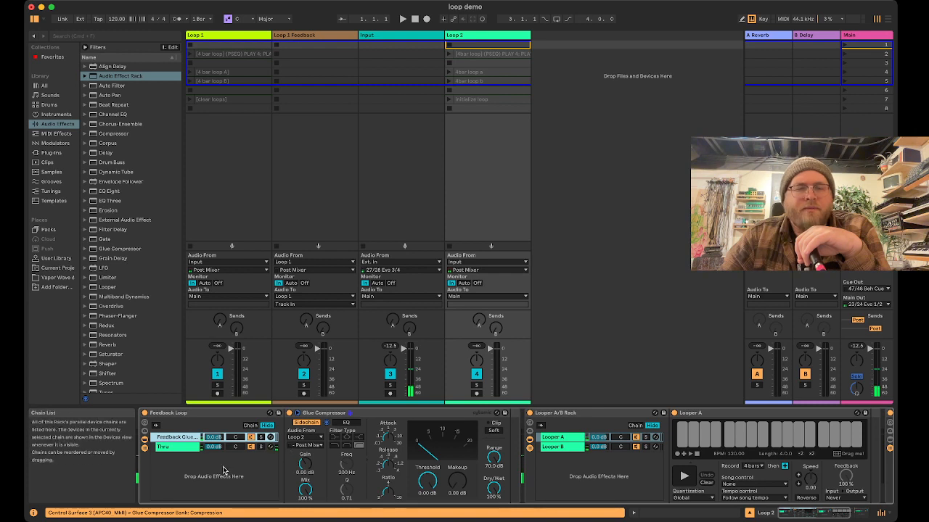
click(168, 449)
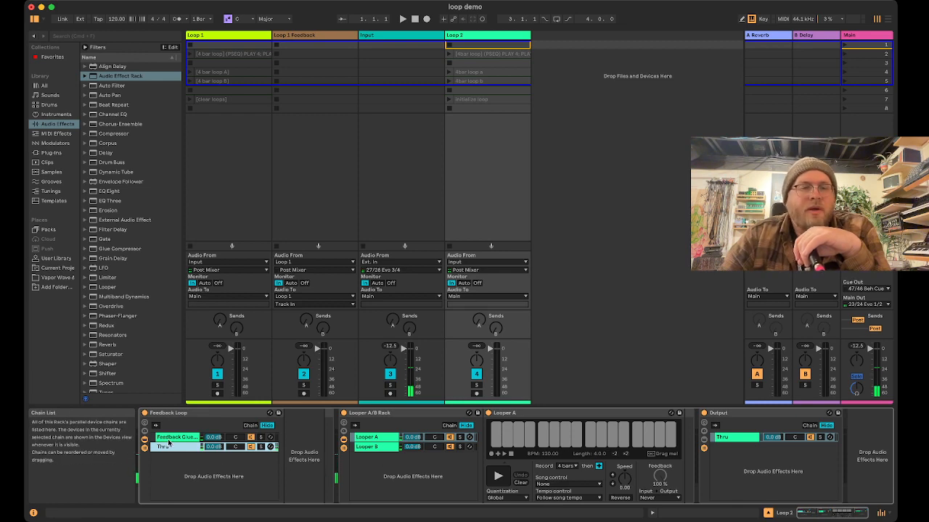
click(168, 440)
scroll(319, 459, right, 2)
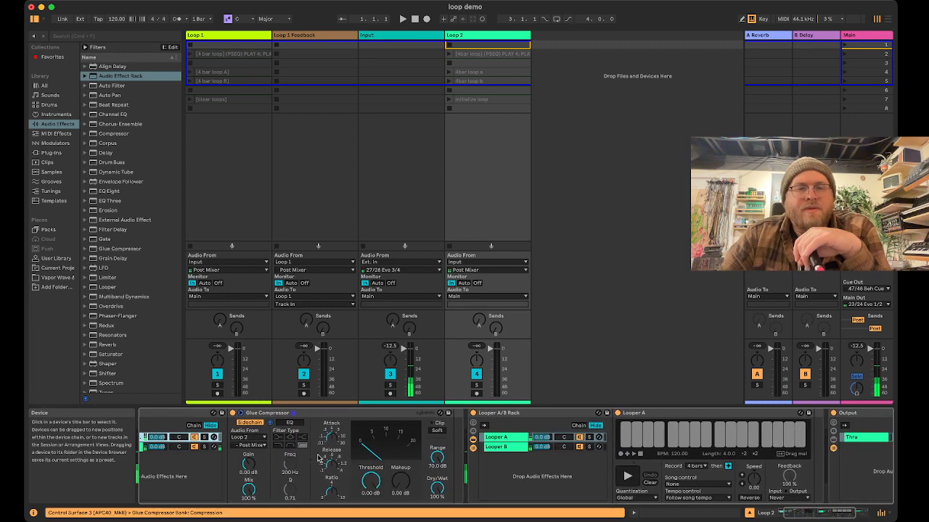
click(317, 413)
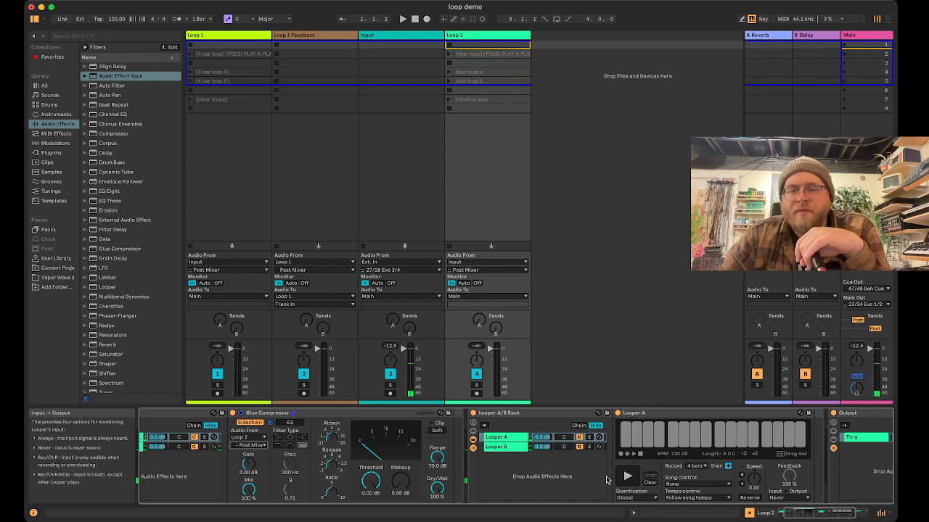
scroll(361, 449, right, 2)
scroll(361, 450, right, 5)
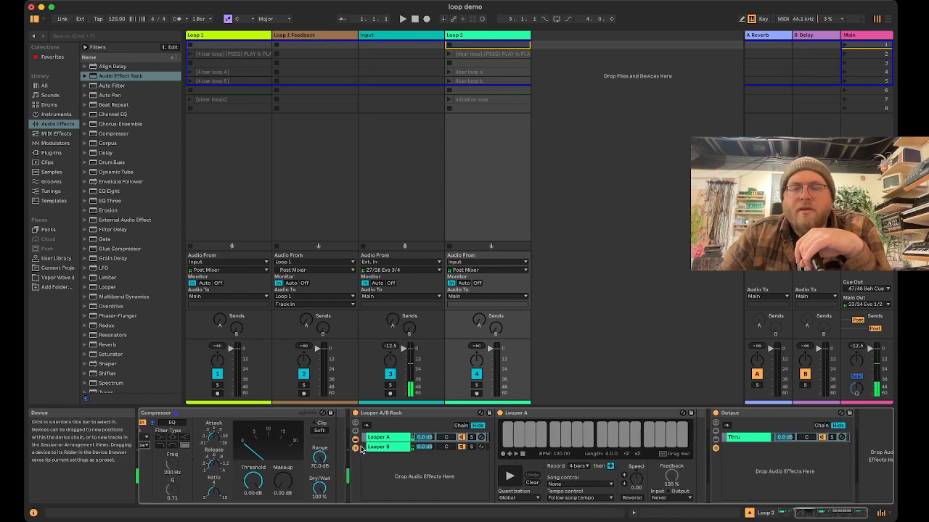
scroll(360, 450, left, 10)
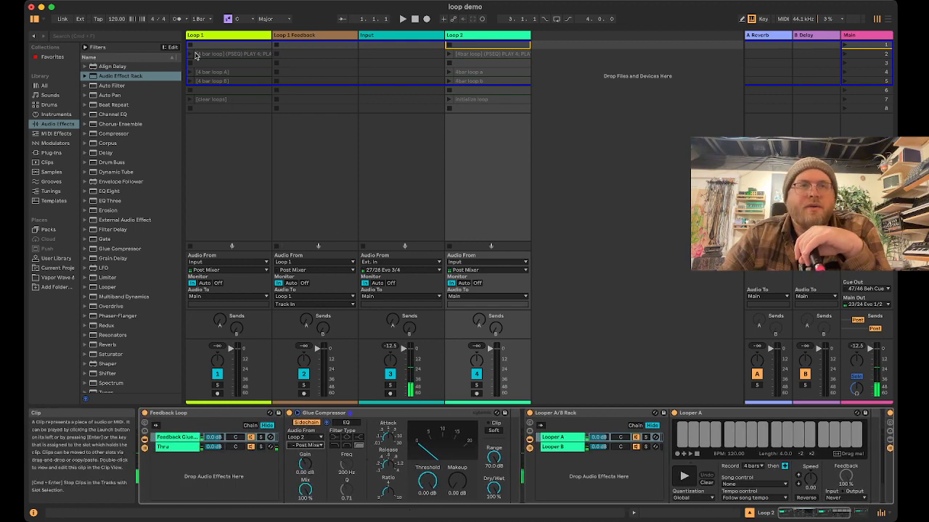
Delete the Loop 1 Feedback track
click(216, 38)
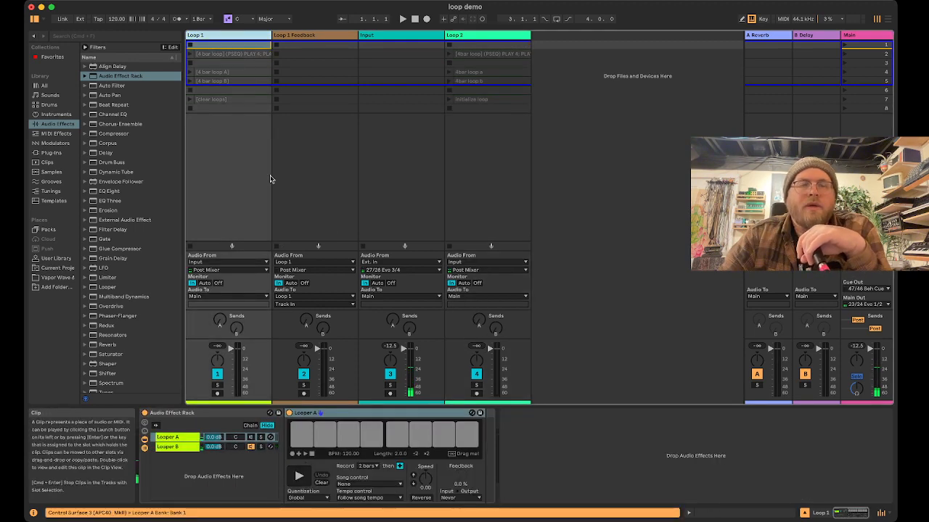
click(315, 37)
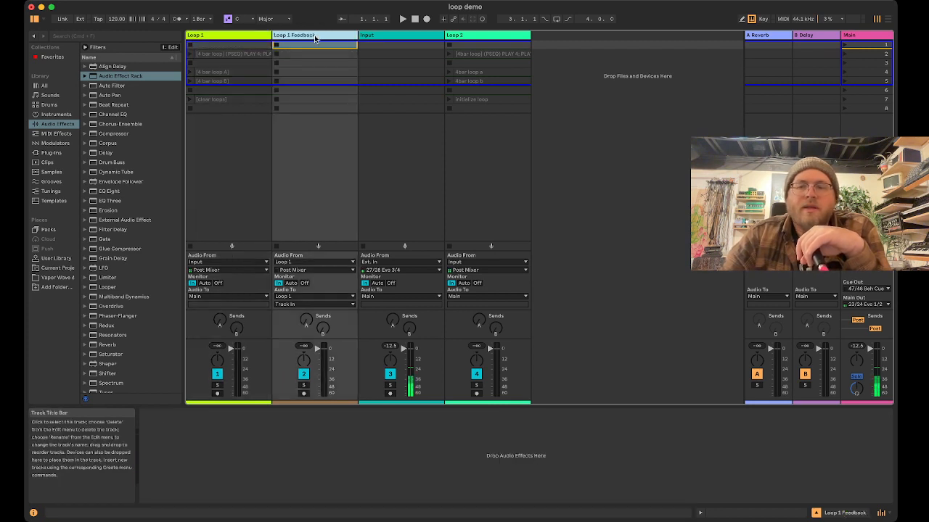
key(Delete)
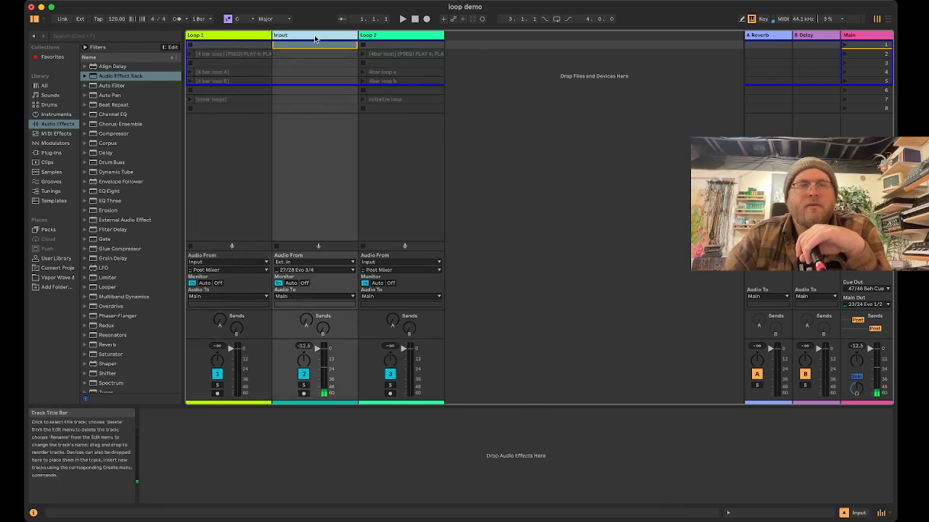
Add an empty Audio Effect Rack after the looper rack on the Loop 1 track and another one before it
click(211, 36)
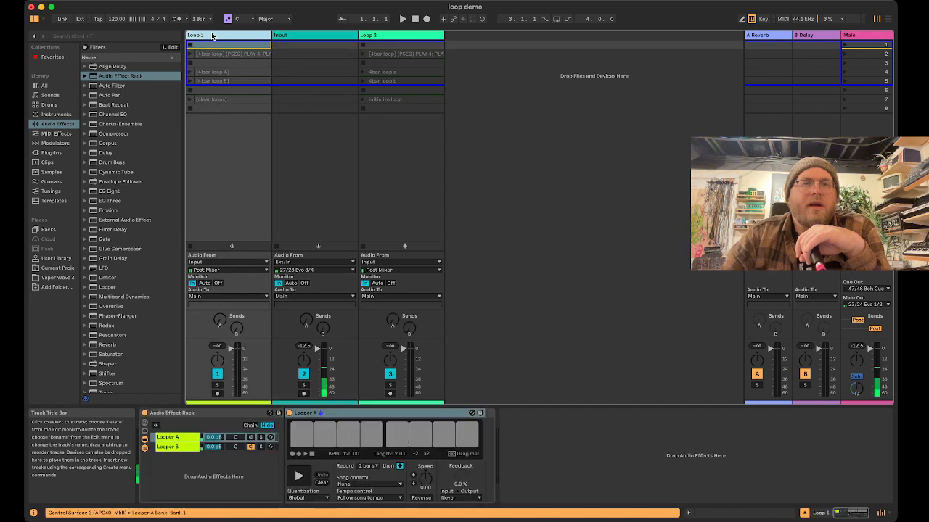
double_click(211, 36)
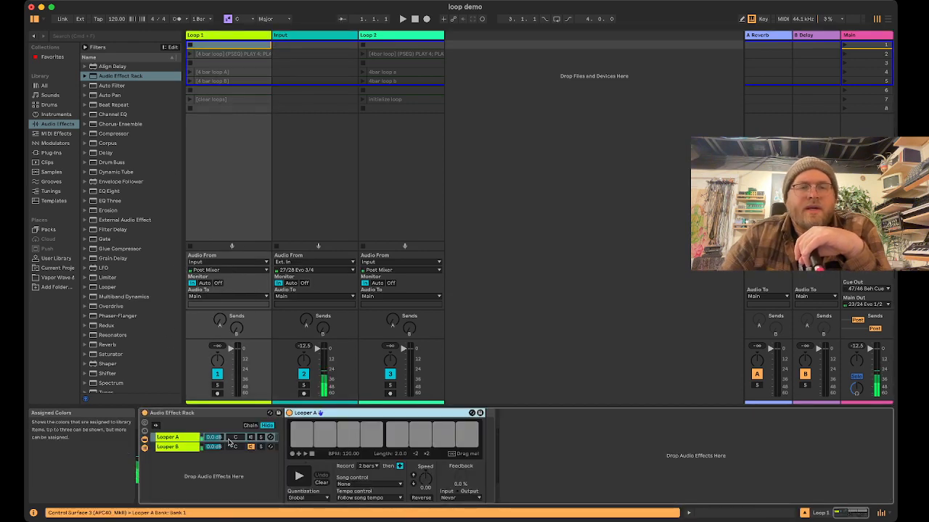
click(106, 77)
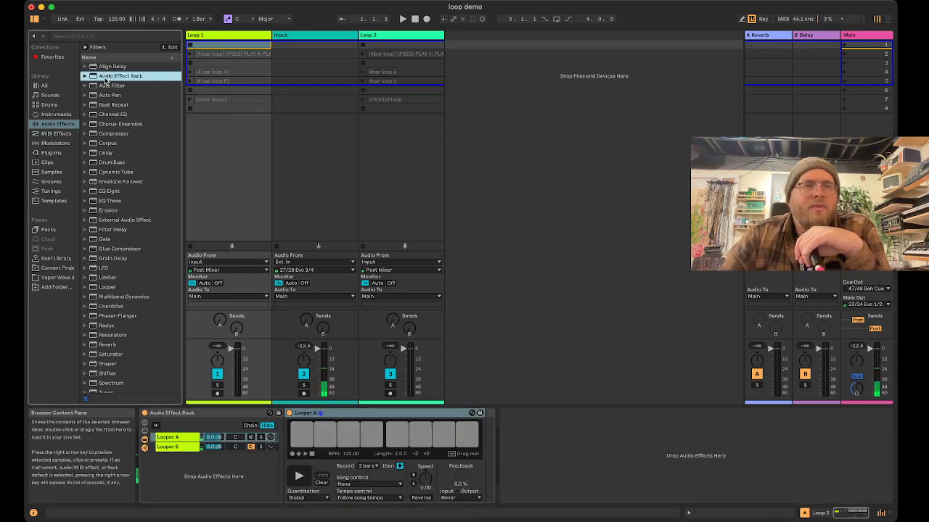
drag(344, 289, 513, 428)
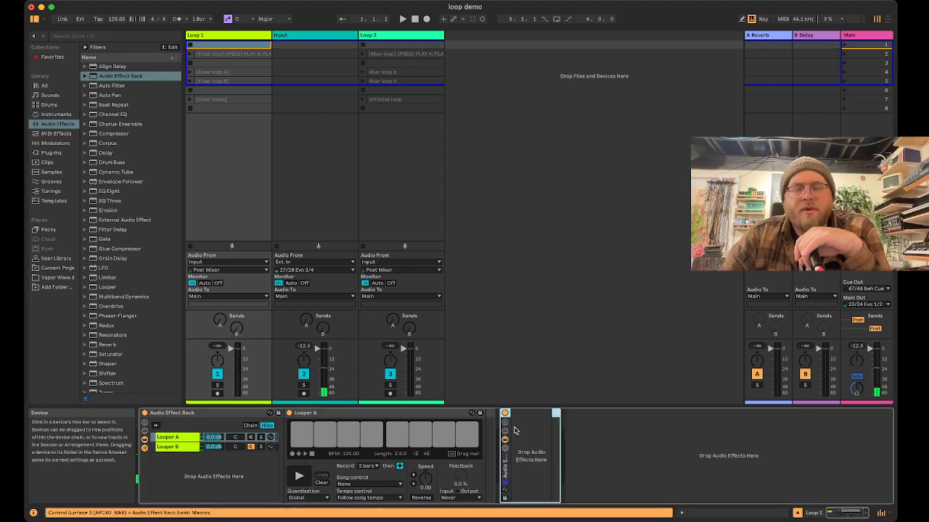
click(106, 79)
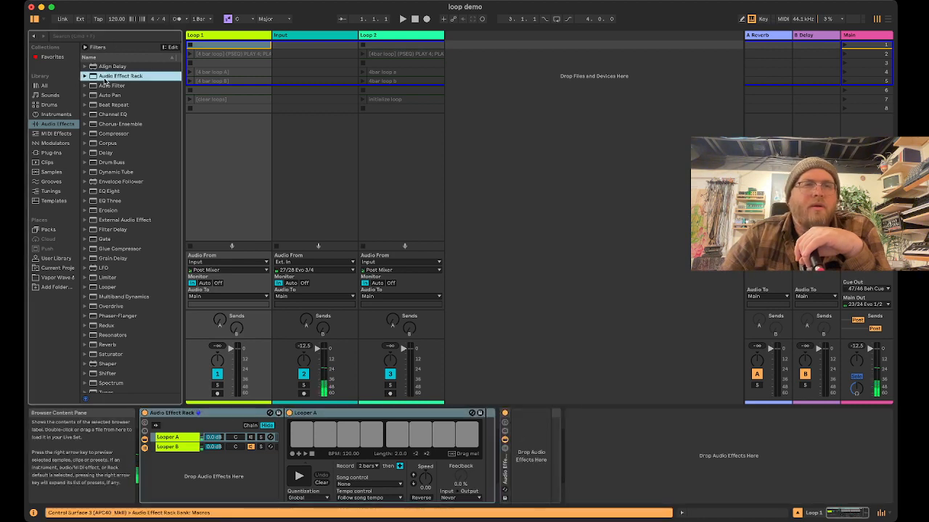
drag(161, 331, 141, 433)
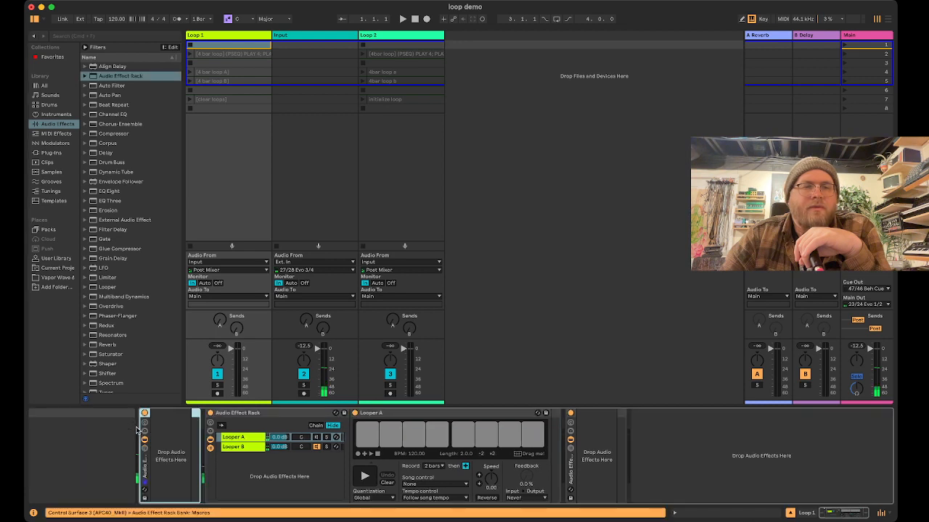
Create a new empty chain named "Thru" in the Audio Effect Rack that follows Loop 1's loopers
click(571, 465)
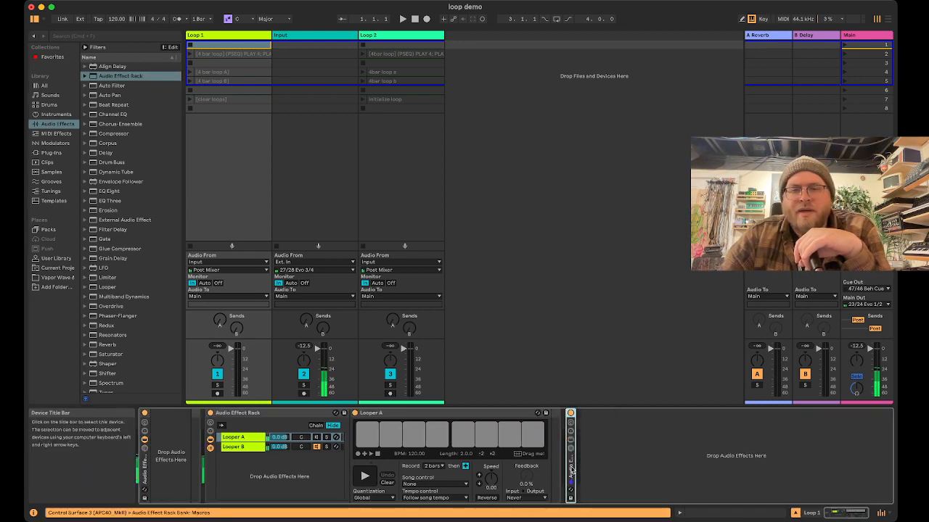
double_click(572, 470)
double_click(570, 454)
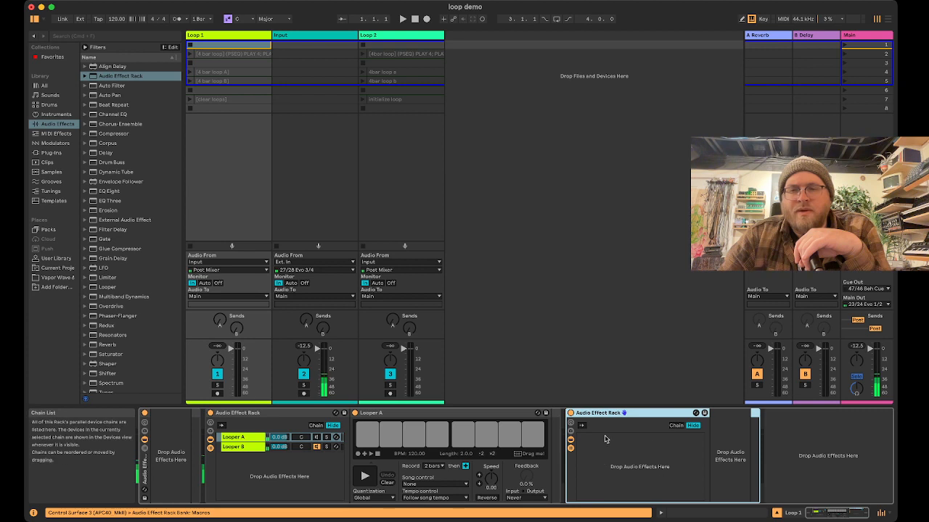
click(676, 425)
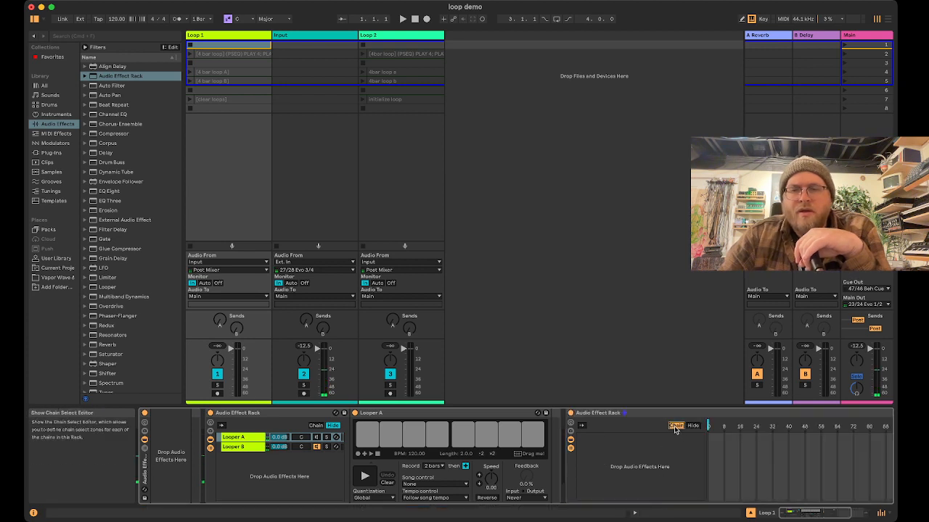
click(695, 425)
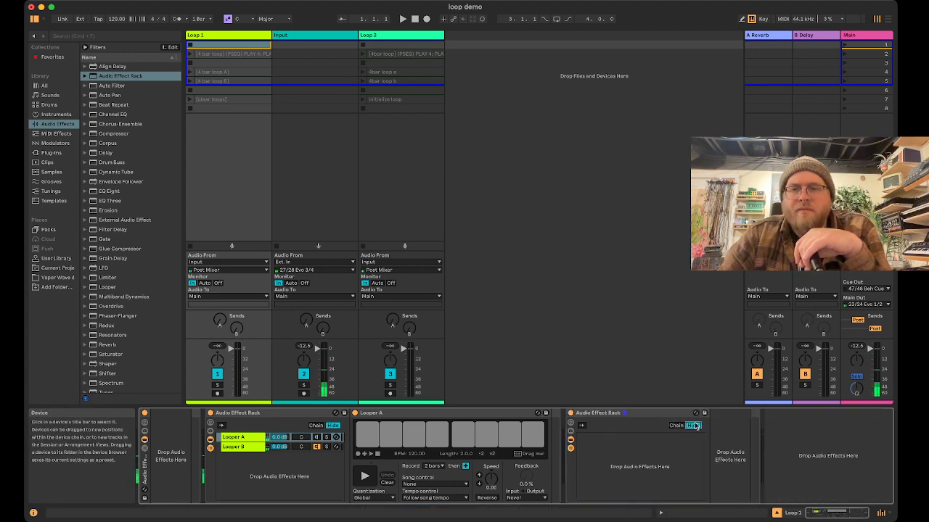
right_click(629, 452)
click(636, 457)
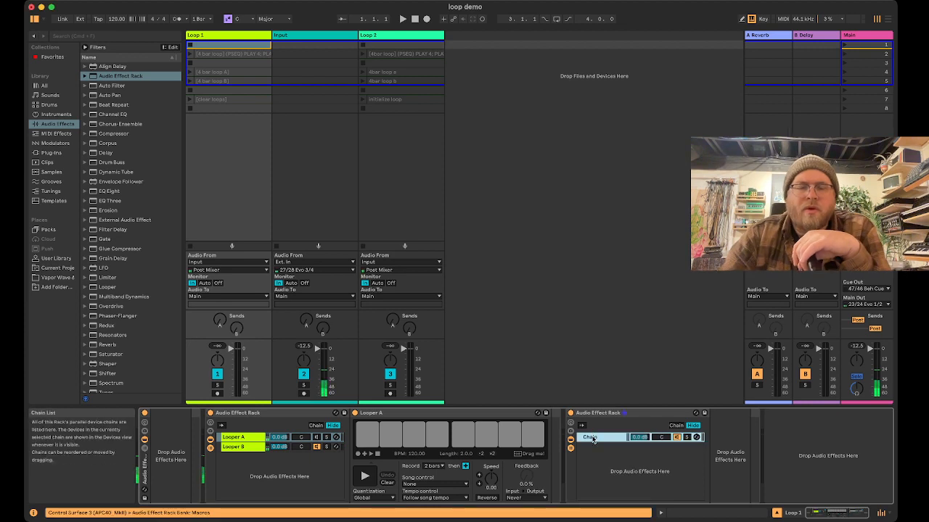
key(super+r)
text(Th)
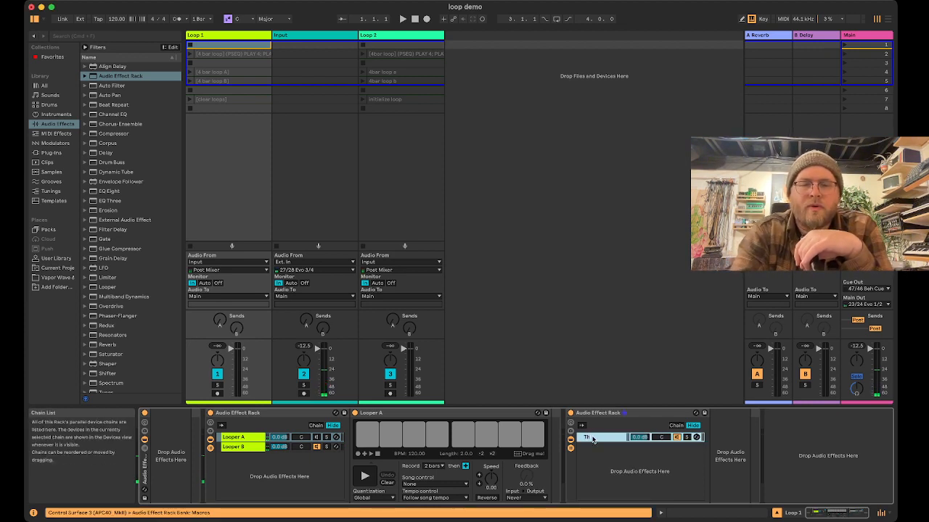
text(iu)
Rename the rack after the loopers to "Output"
click(599, 413)
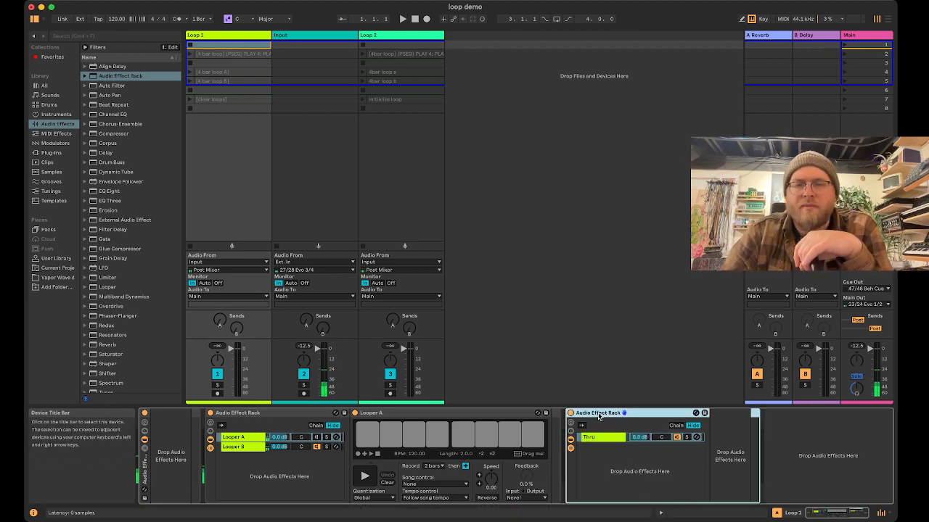
key(super+r)
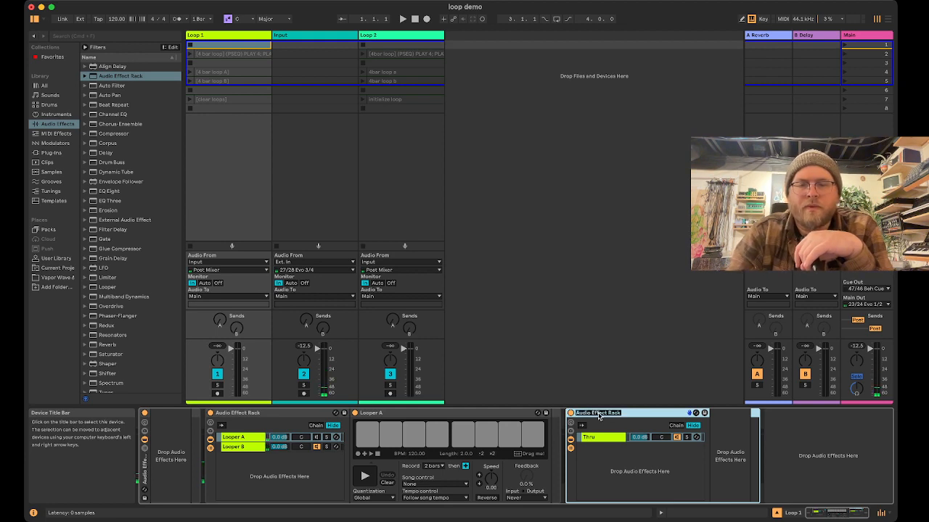
text(Output)
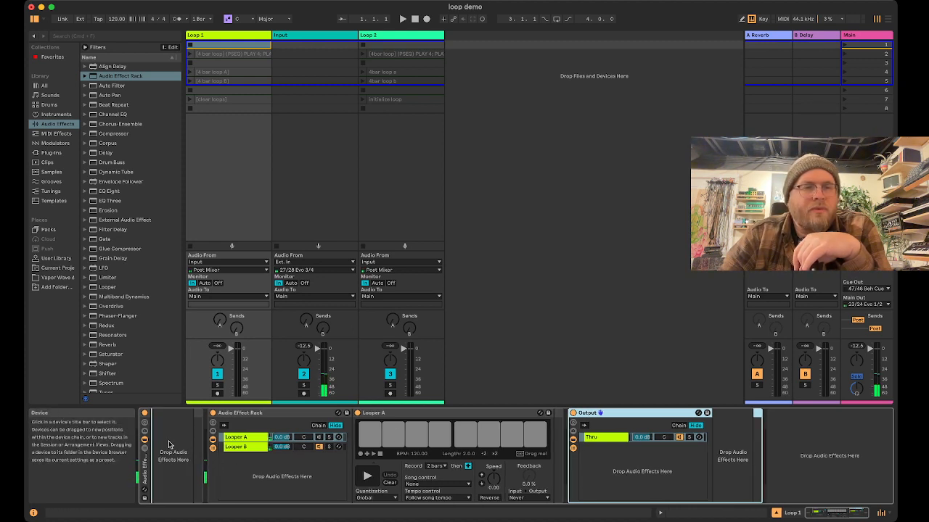
Unfold the empty rack before the loopers and add a Glue Compressor to it as a chain
click(158, 462)
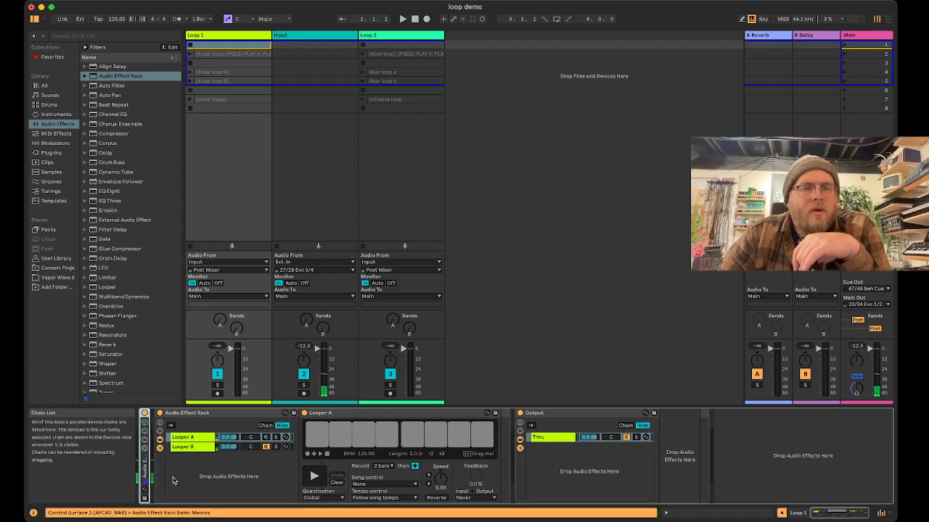
click(145, 449)
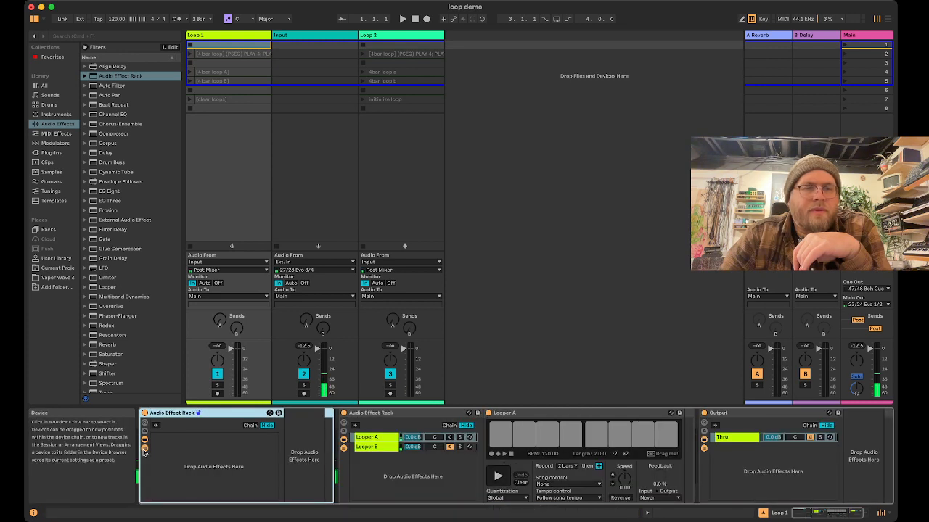
click(183, 453)
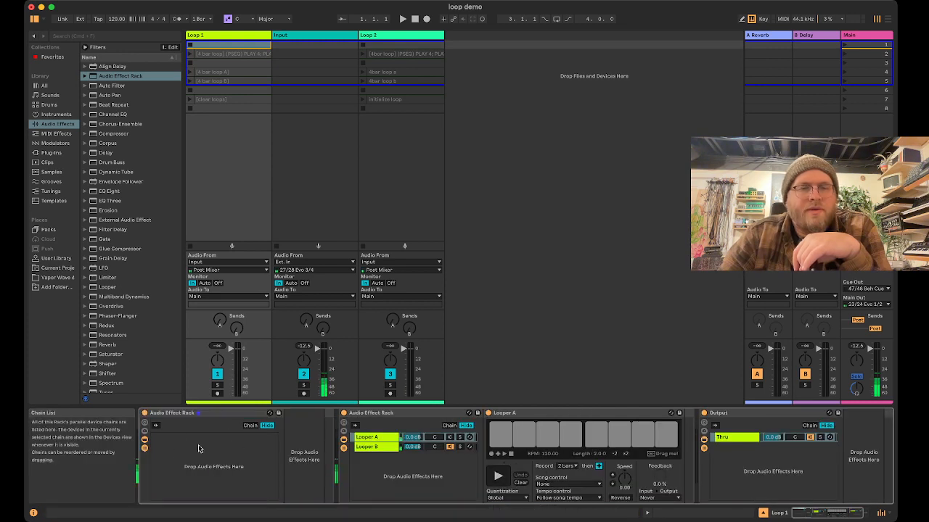
click(301, 446)
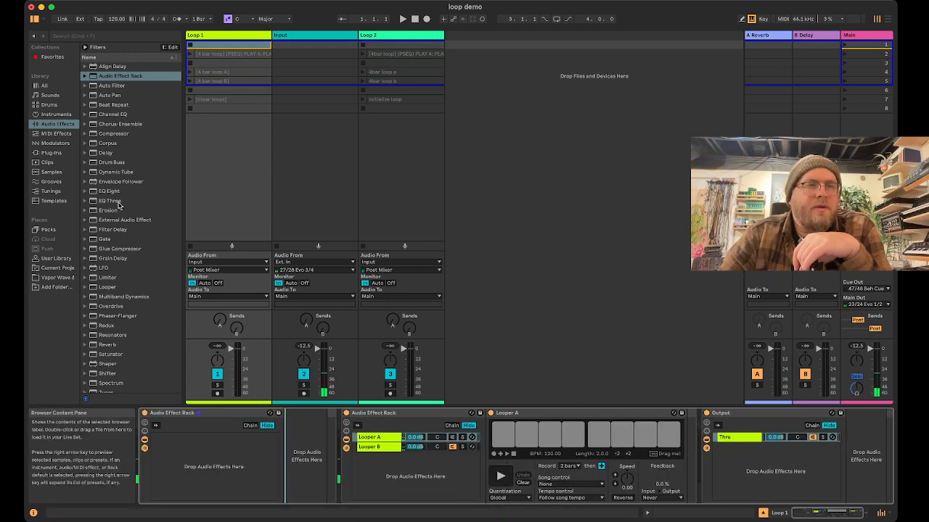
scroll(121, 127, down, 3)
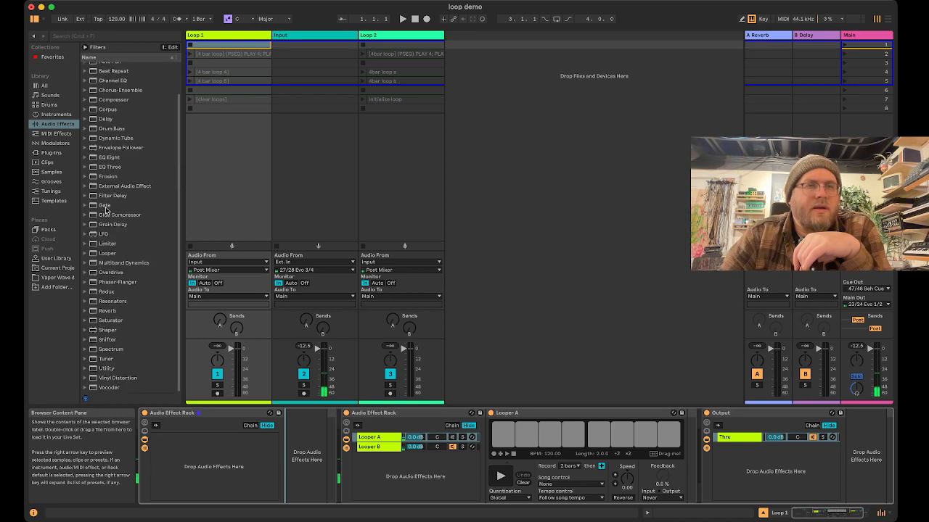
click(108, 218)
drag(93, 218, 209, 453)
Create a second, empty chain named "Thru" in the rack before the loopers
right_click(187, 455)
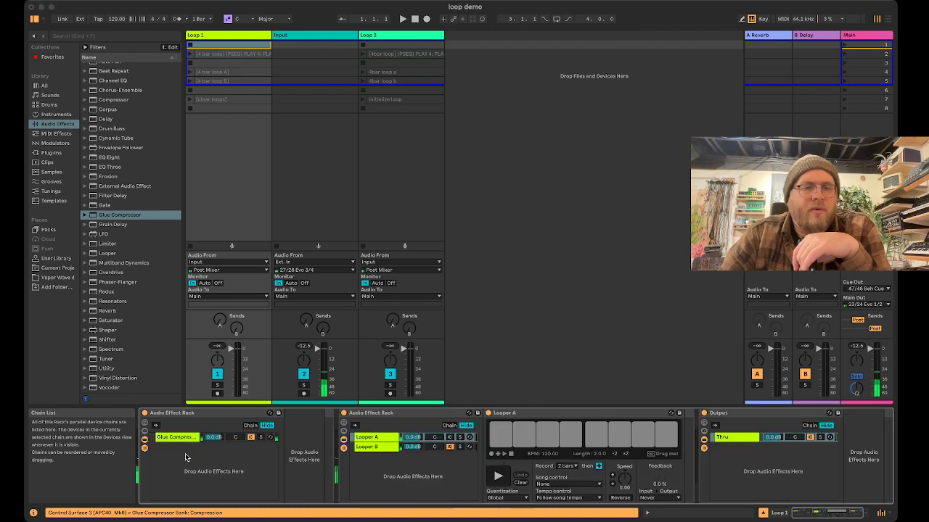
click(197, 459)
key(super+r)
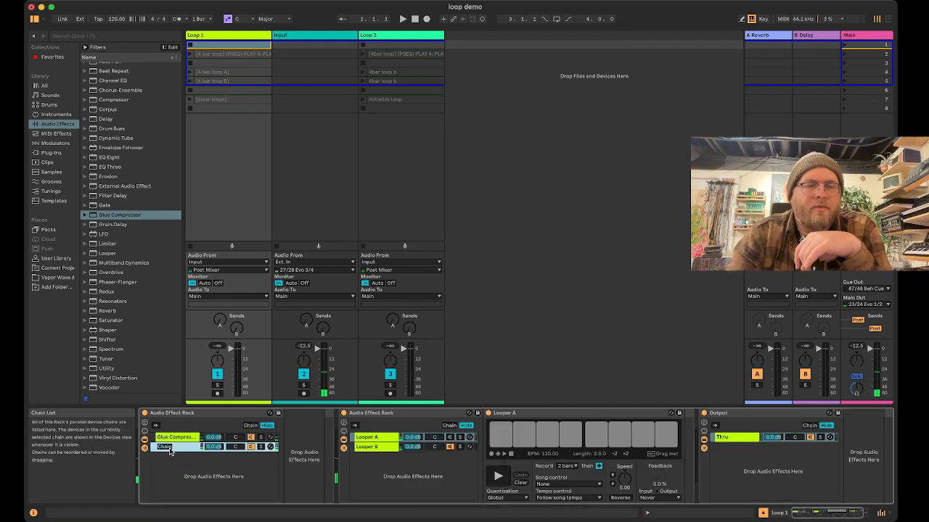
text(Thru)
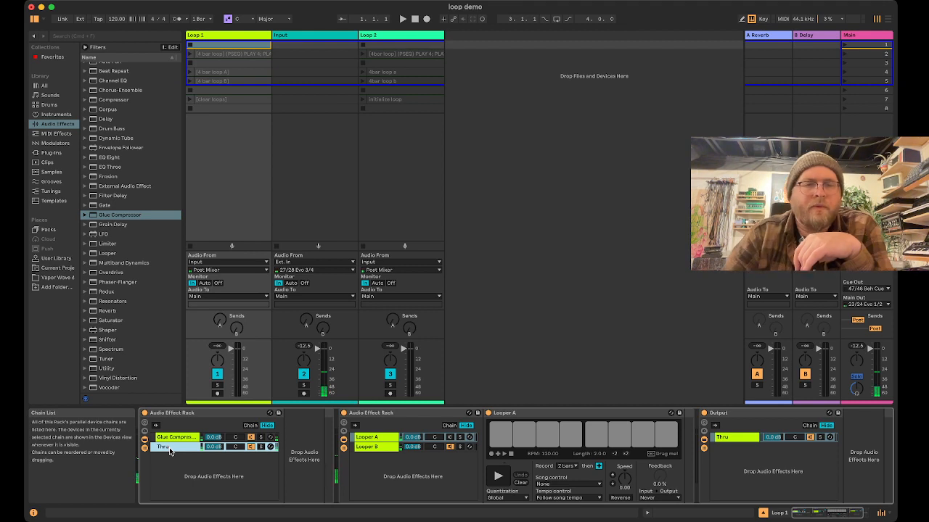
key(Return)
Enable the Glue Compressor's sidechain with Loop 1, Post Mixer as its audio source
click(167, 437)
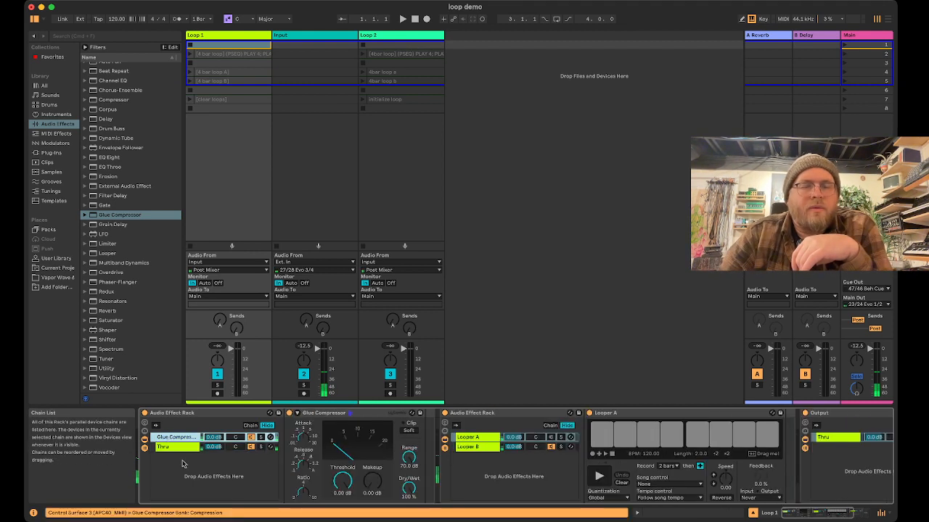
click(297, 415)
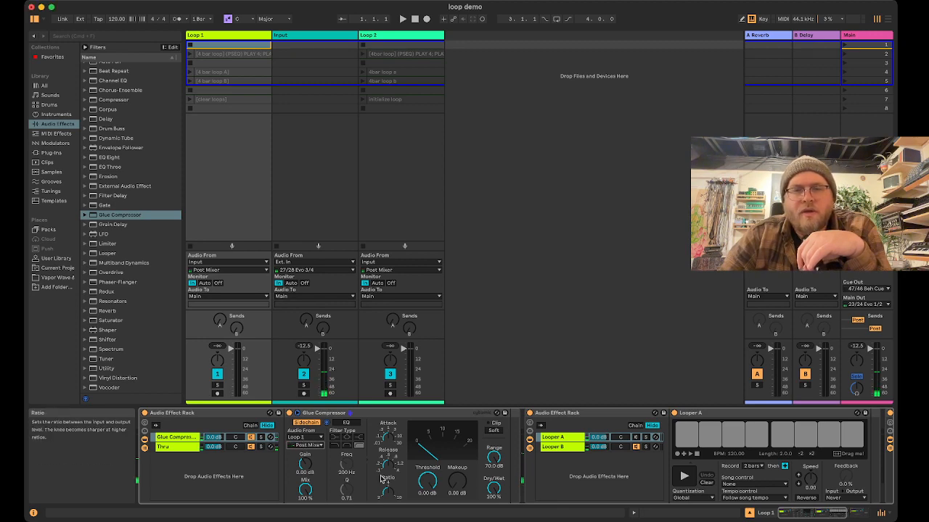
Examine Loop 1's signal flow from the first rack's Glue Compressor and Thru chains through the loopers to the Output rack
scroll(381, 478, right, 3)
scroll(381, 478, right, 5)
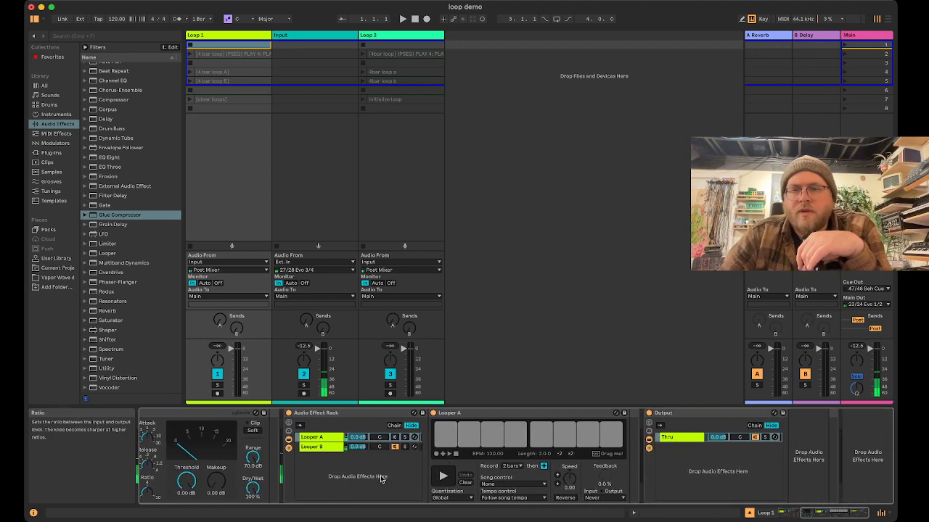
scroll(382, 479, left, 6)
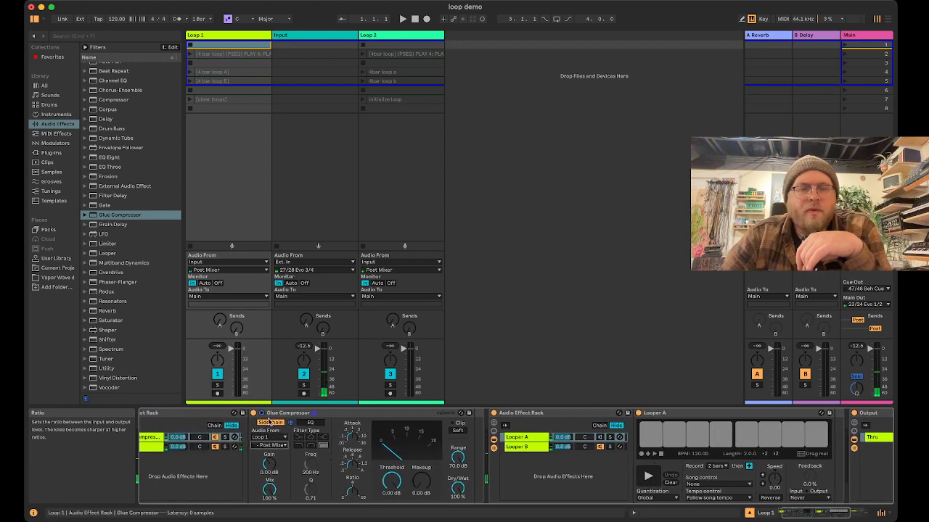
scroll(196, 467, left, 2)
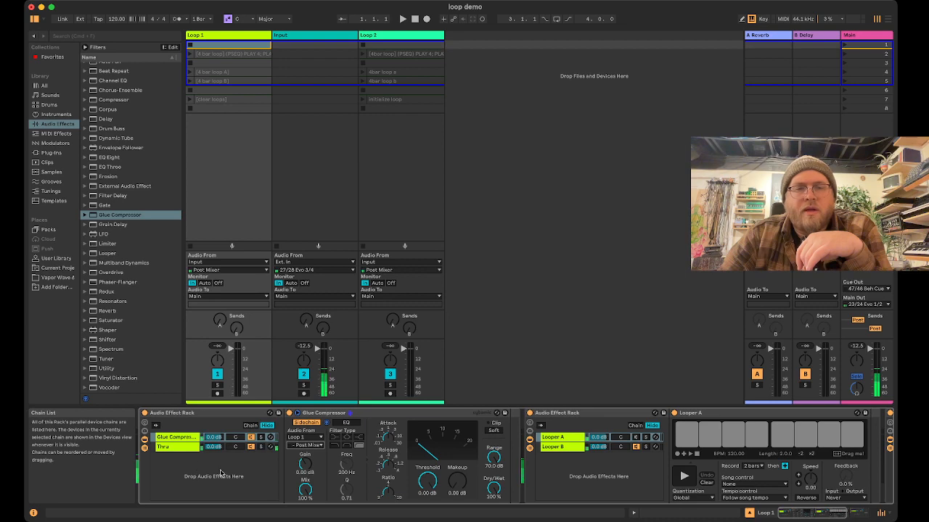
scroll(348, 484, right, 4)
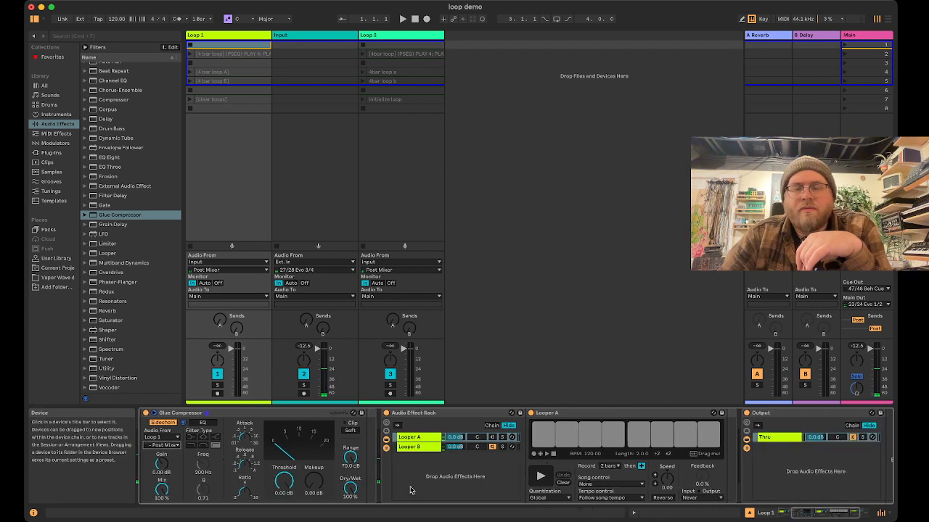
scroll(410, 490, right, 2)
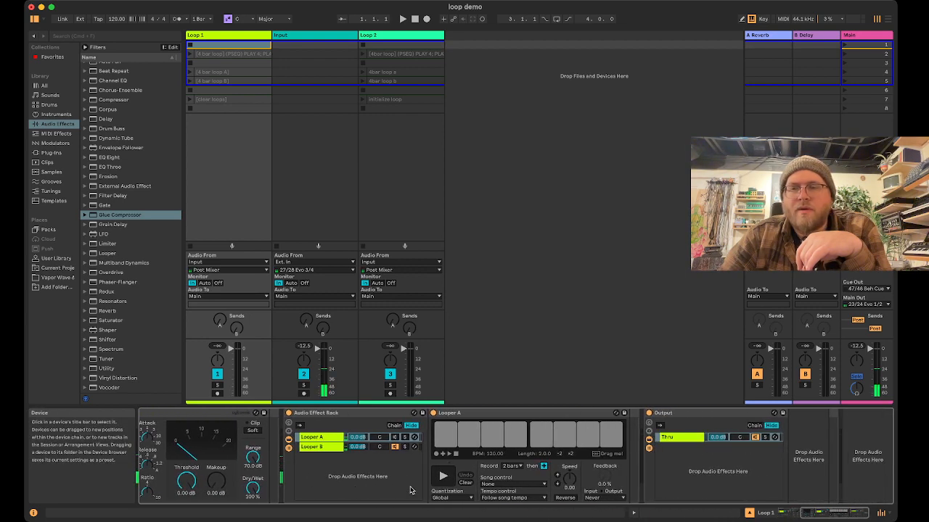
scroll(581, 461, left, 5)
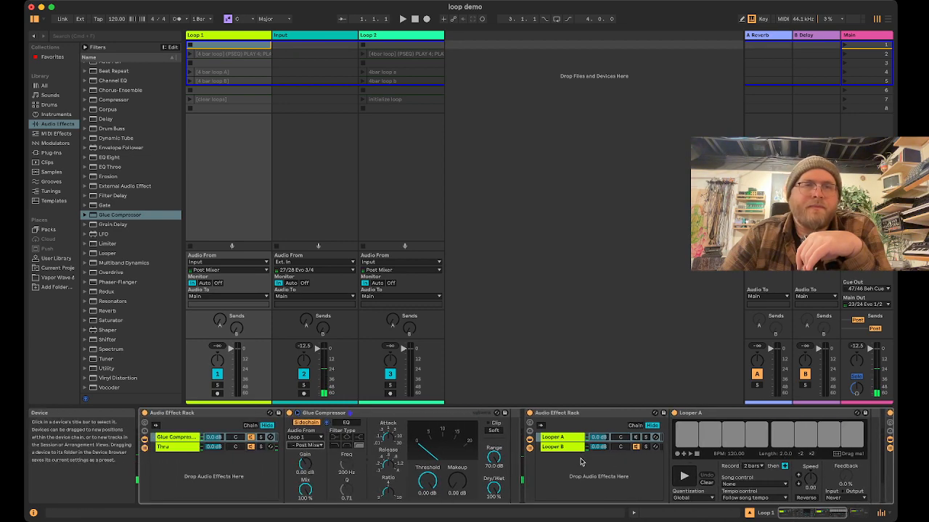
Launch Loop 1's [clear loops] clip and its [4 bar loop] clip to test the loopers, and select the Loop 1 track
click(190, 102)
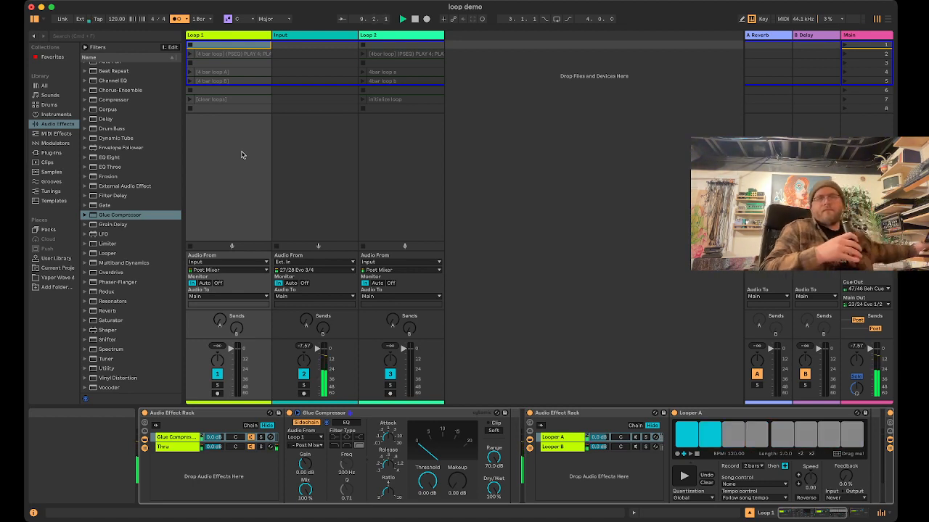
click(190, 56)
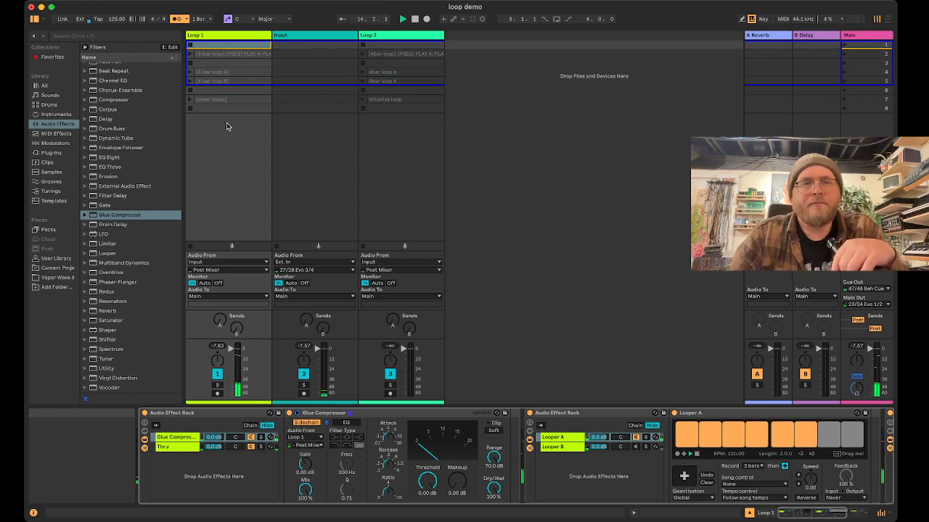
click(208, 55)
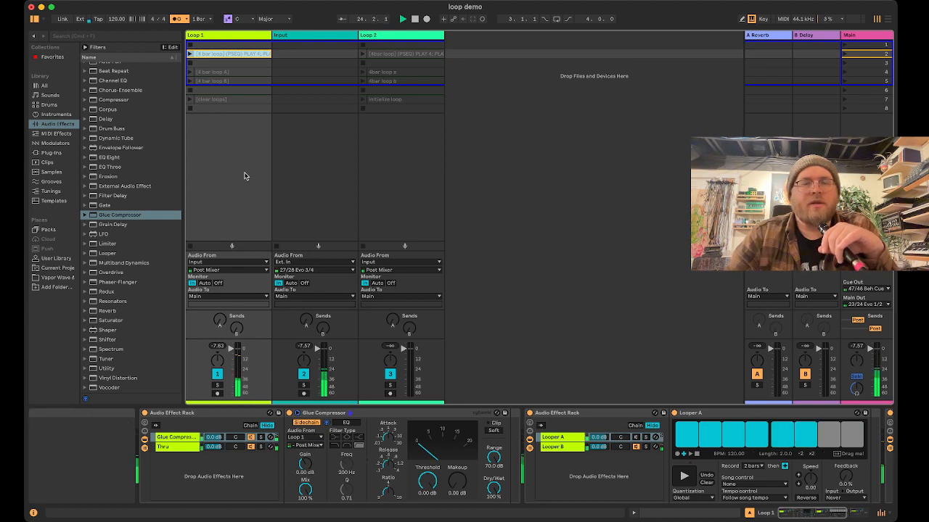
click(223, 35)
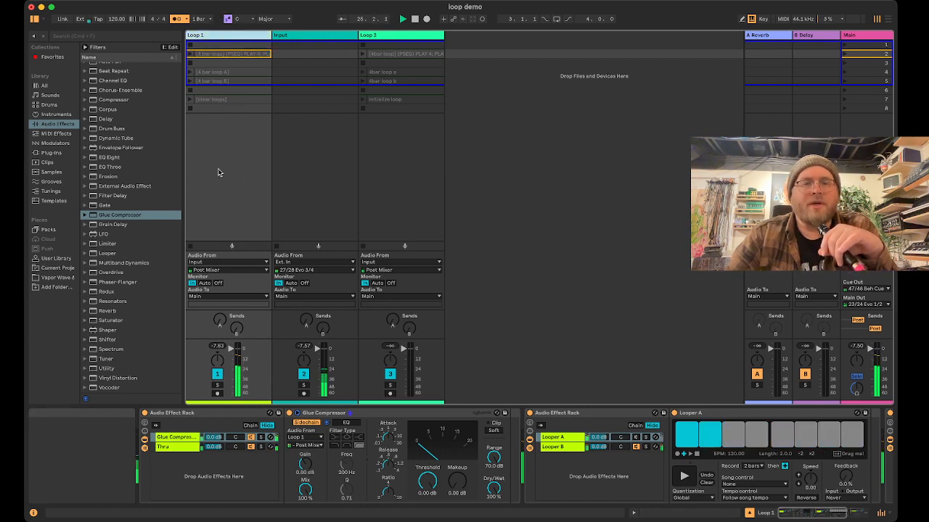